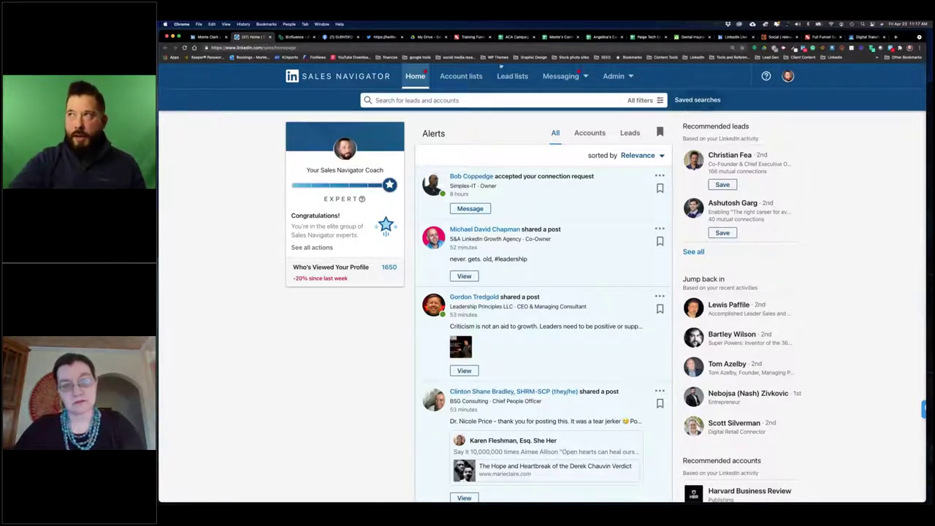
Step: Open the saved lead search named Lead List Research
left_click(513, 77)
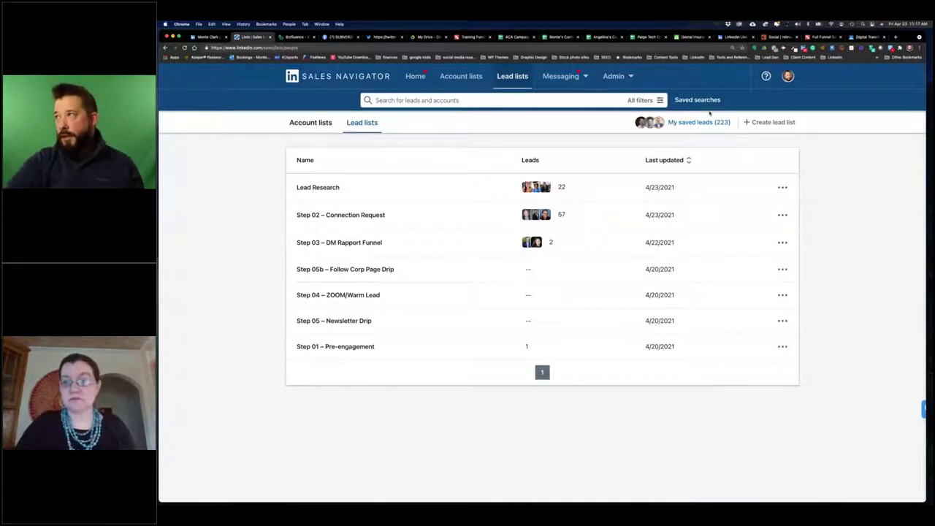
left_click(698, 102)
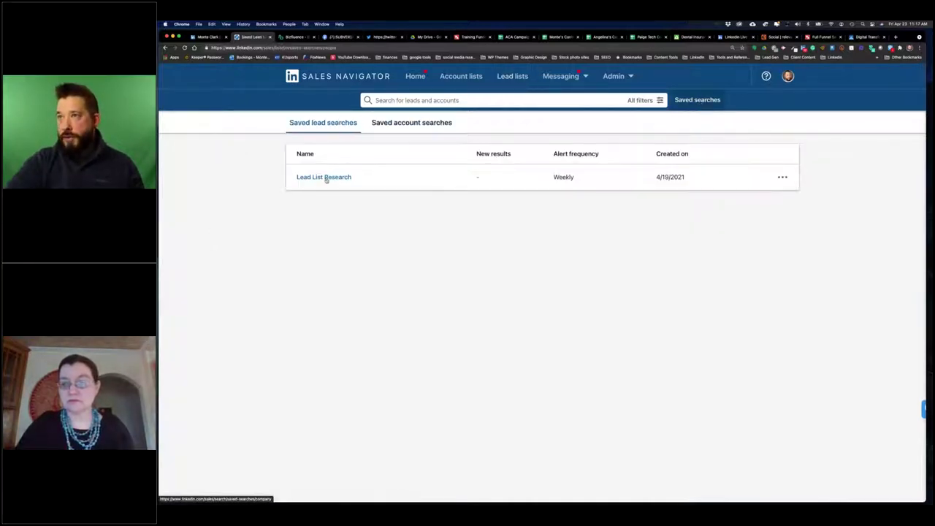
left_click(324, 178)
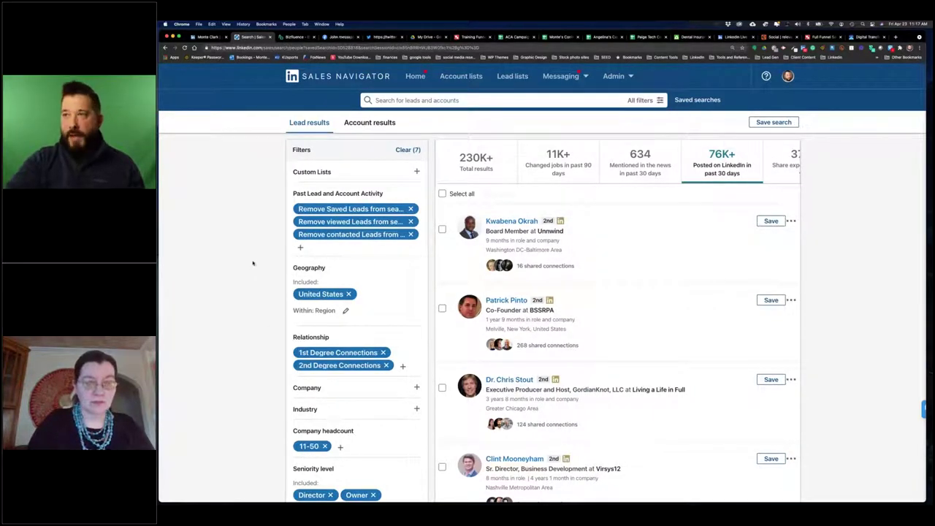
Step: Remove 1st Degree Connections from the search's relationship filter and review the company headcount, seniority and function filters
scroll(252, 264, "down", 5)
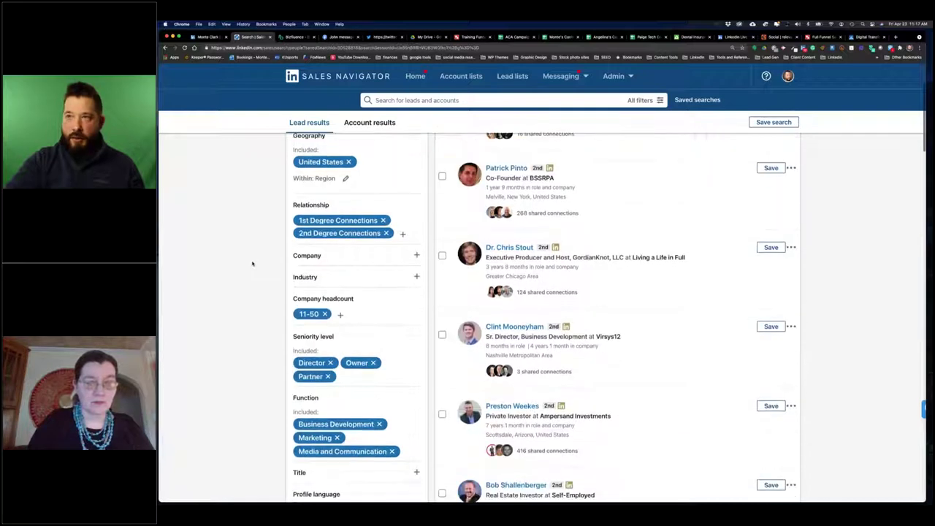
left_click(386, 220)
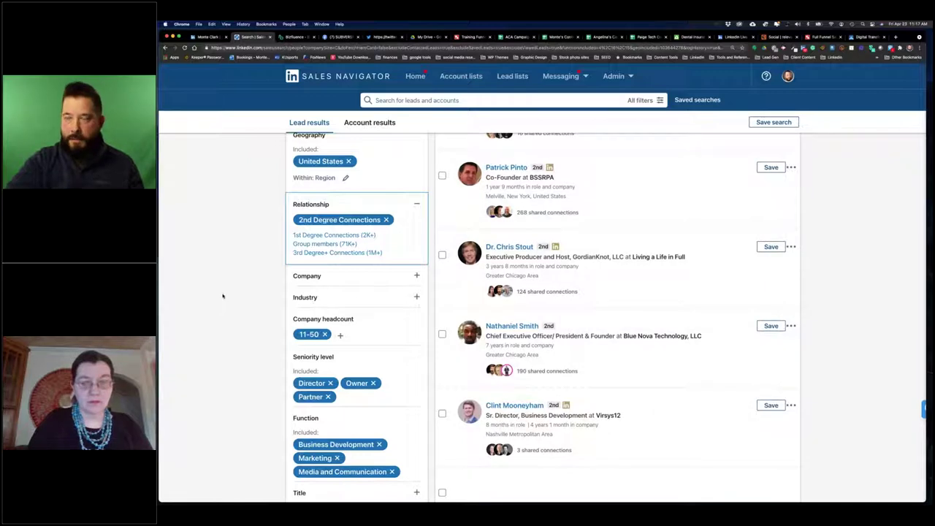
scroll(223, 295, "down", 3)
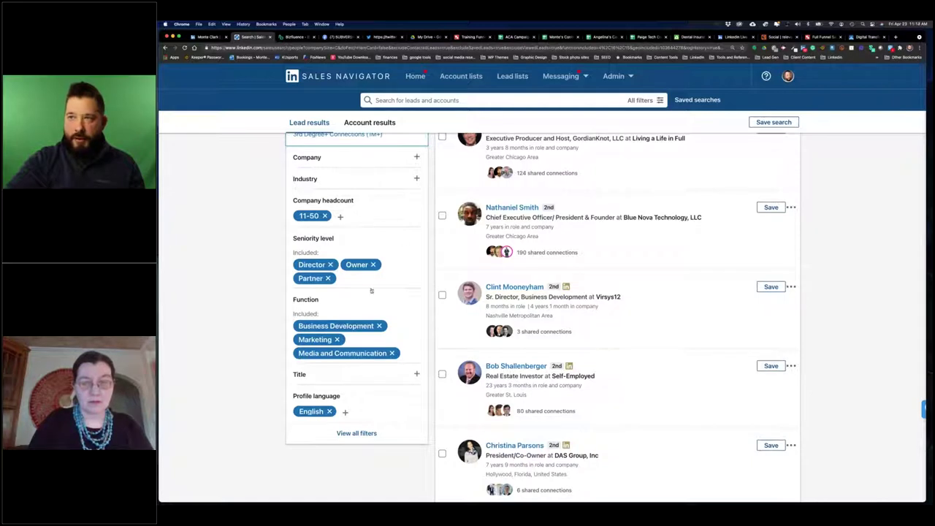
mouse_move(317, 278)
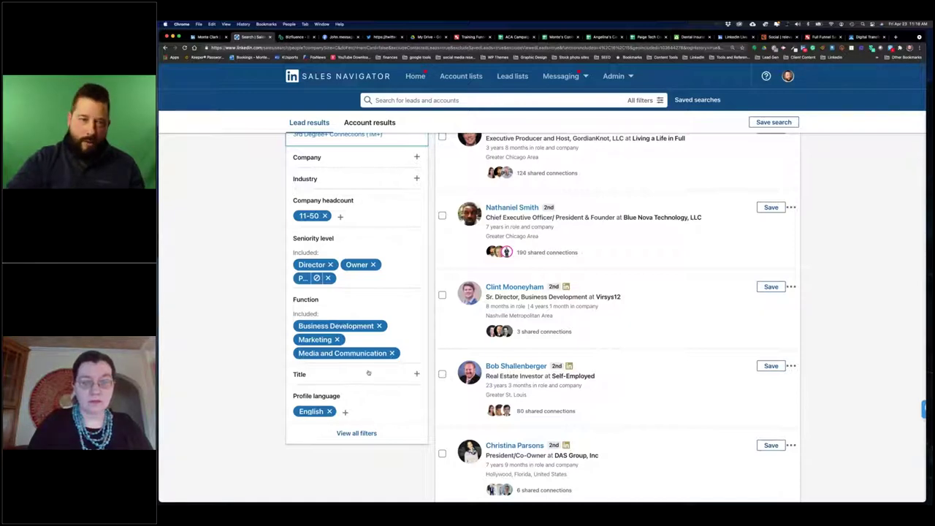
scroll(369, 373, "up", 5)
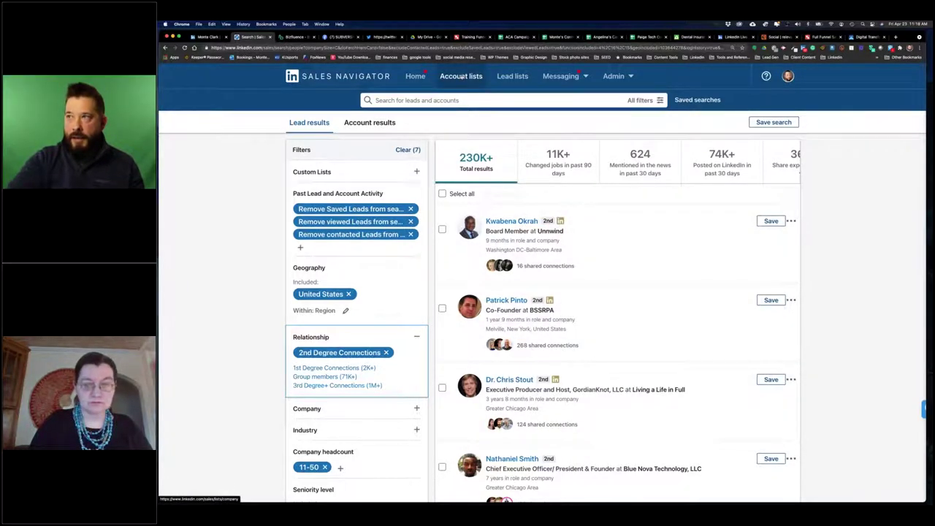
Step: Check the account lists, then open the first lead's profile from the Lead Research lead list
left_click(462, 76)
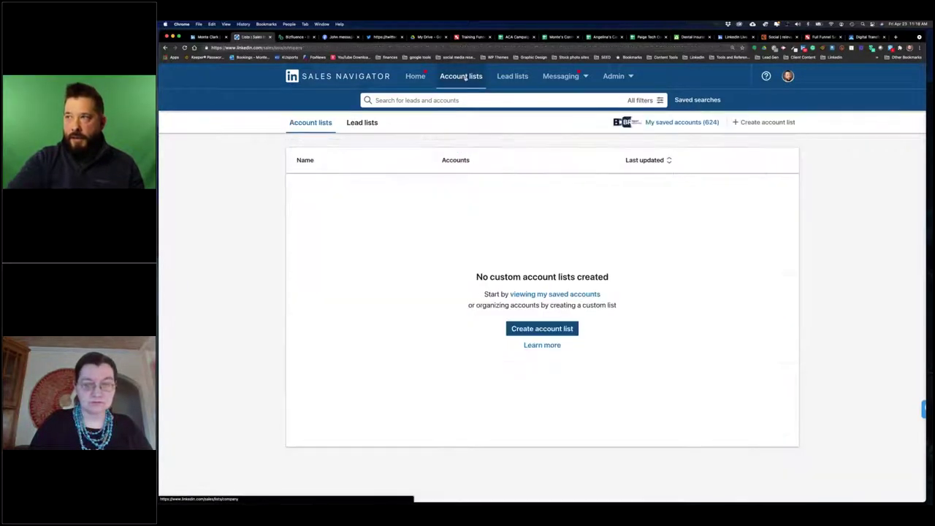
left_click(512, 78)
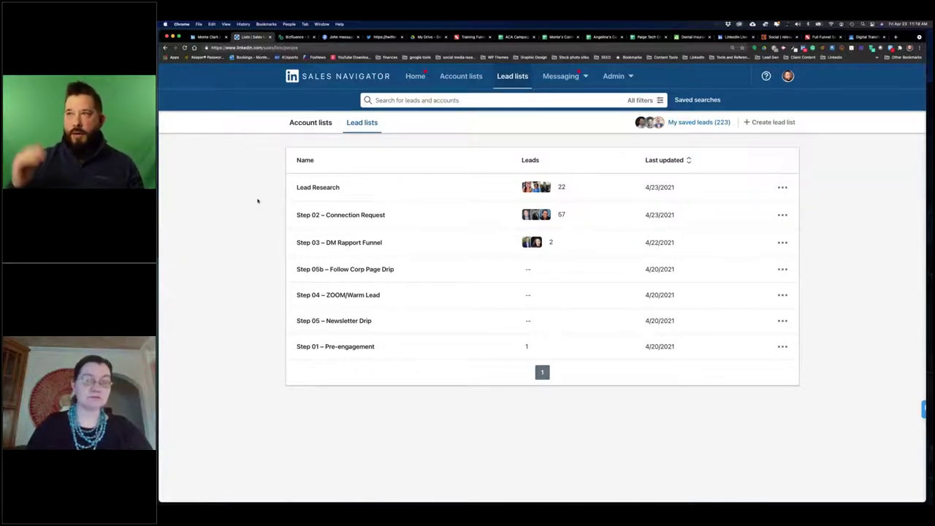
left_click(307, 190)
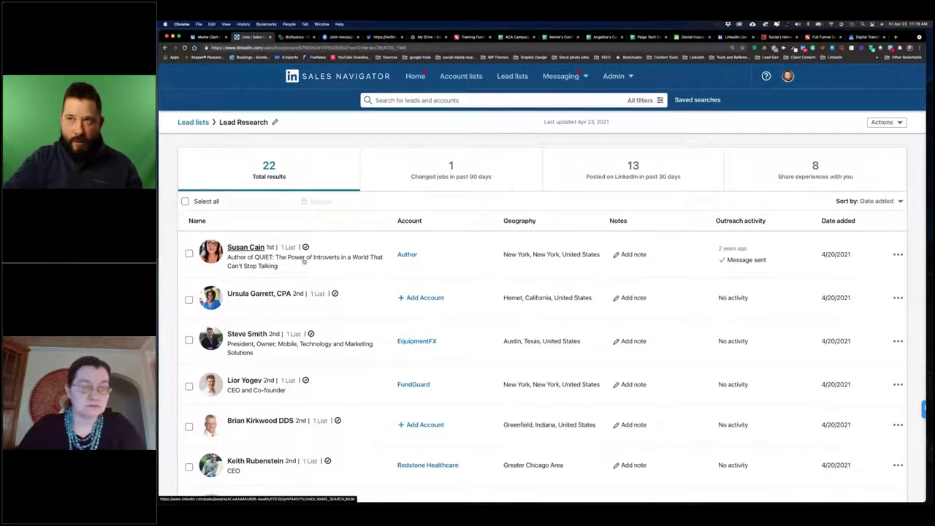
left_click(303, 261)
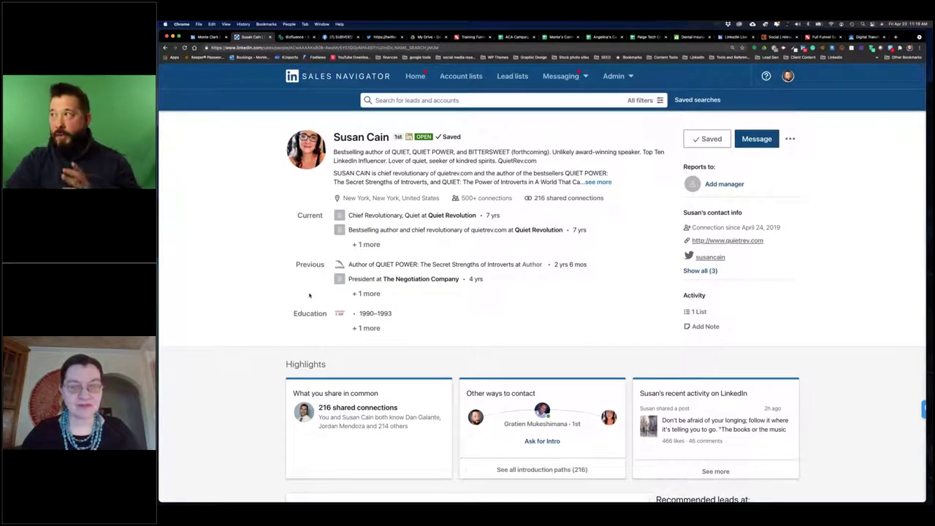
Step: Open this lead's profile on LinkedIn.com
left_click(790, 139)
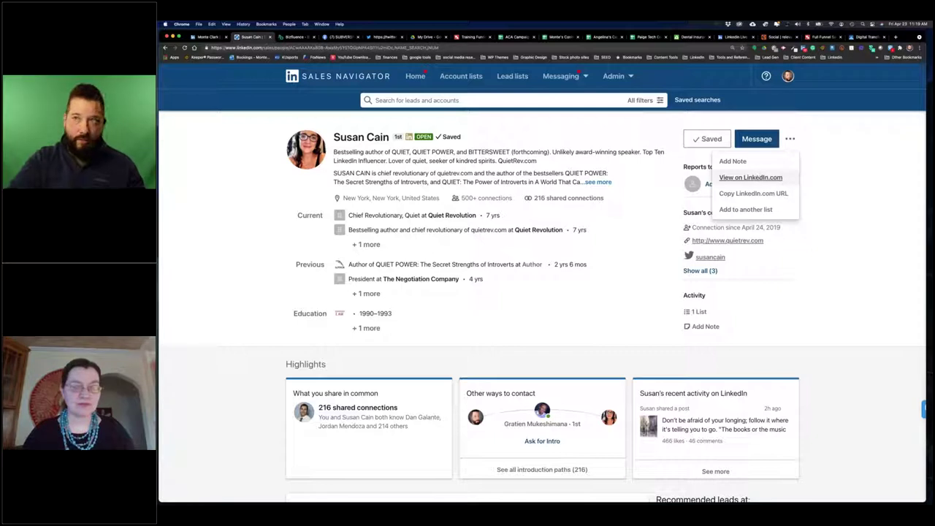
left_click(558, 273)
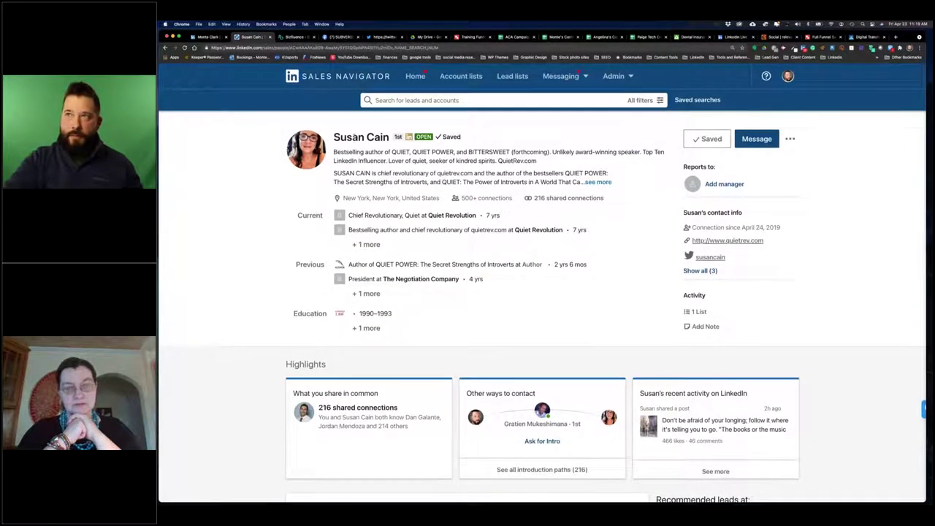
left_click(792, 139)
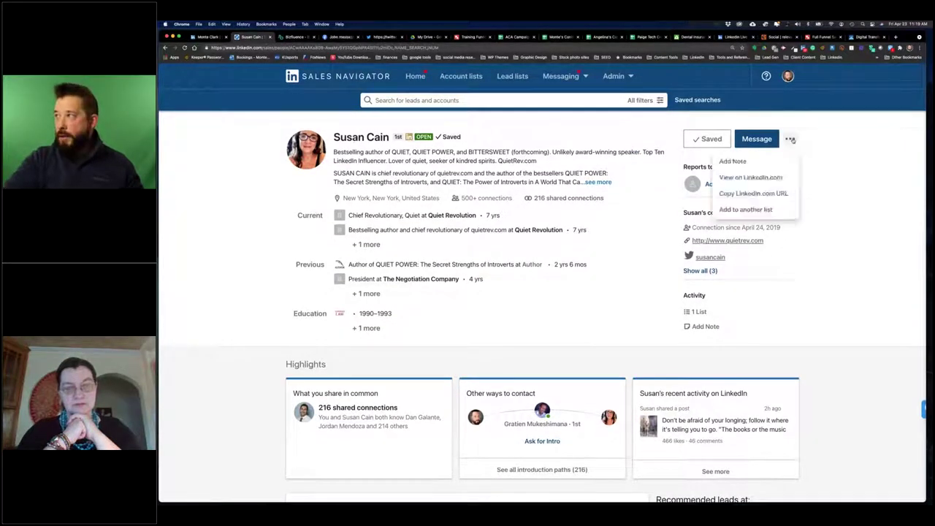
left_click(742, 178)
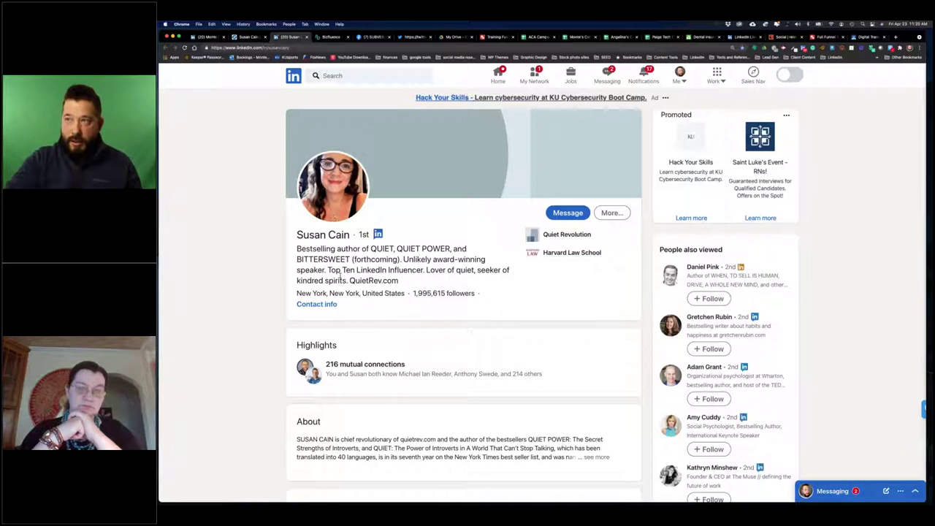
Step: Open the lead's full activity, show only posts, and look through the most recent ones
scroll(230, 232, "down", 3)
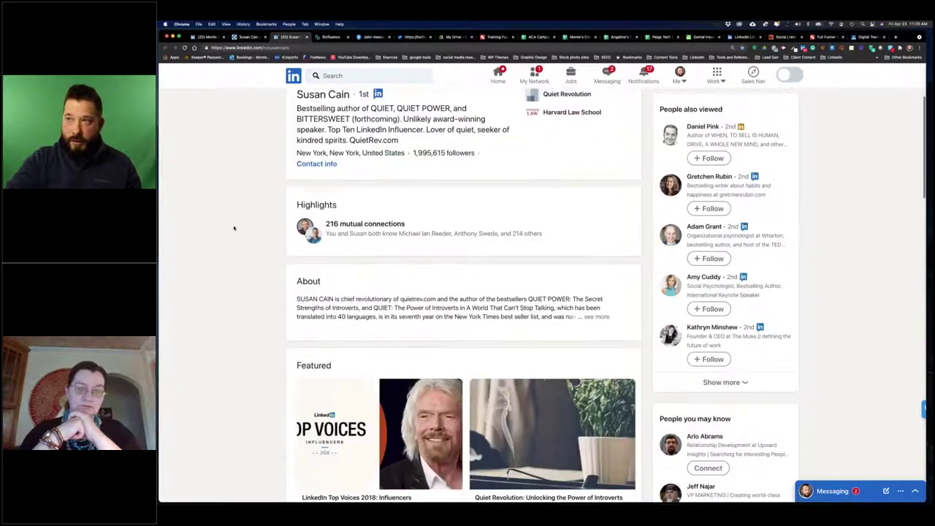
scroll(234, 229, "down", 4)
scroll(234, 229, "down", 3)
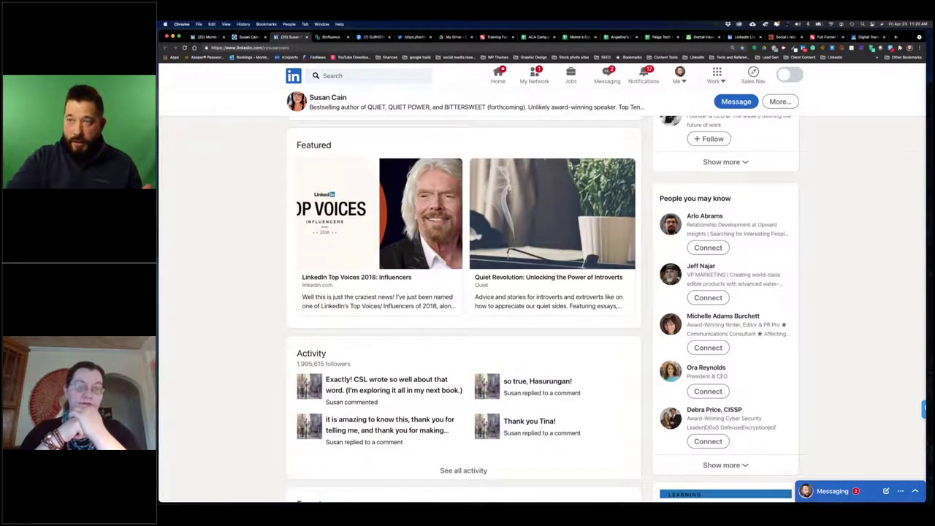
scroll(361, 228, "down", 2)
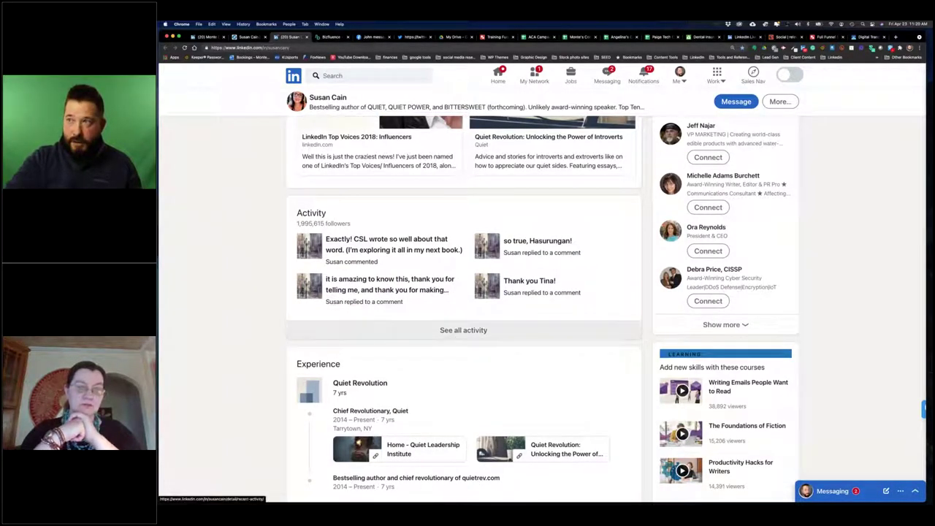
left_click(271, 329)
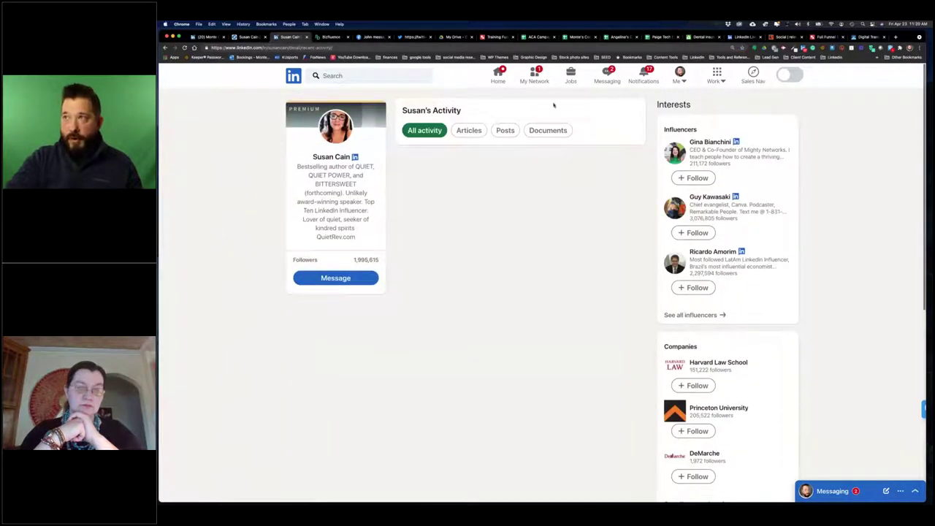
left_click(506, 131)
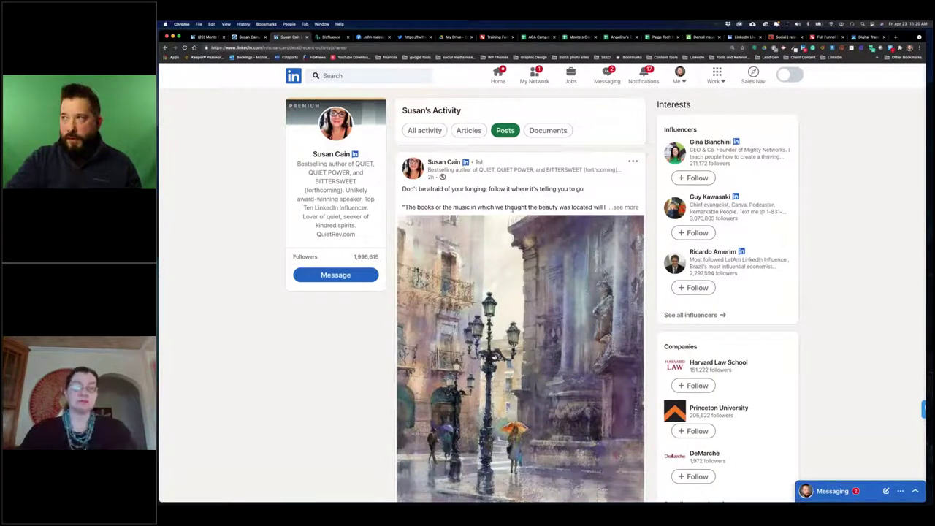
scroll(512, 209, "down", 5)
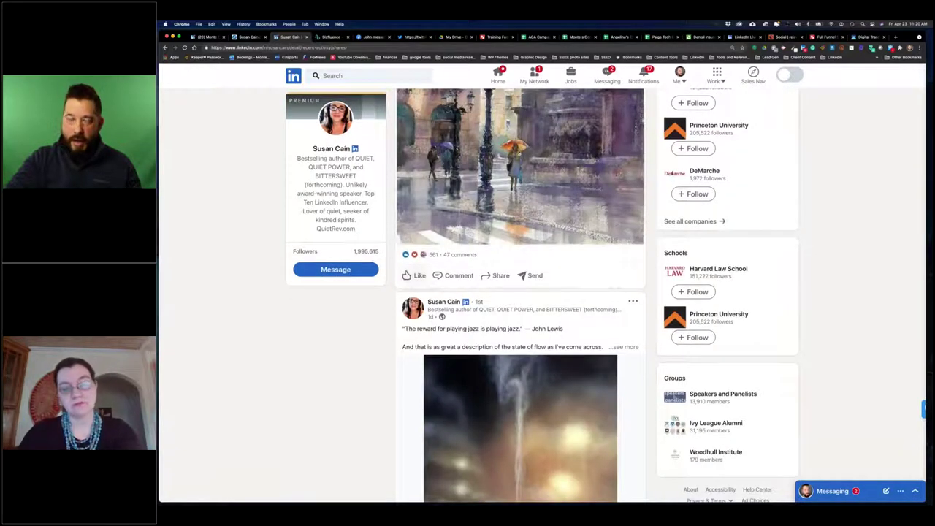
scroll(515, 167, "down", 7)
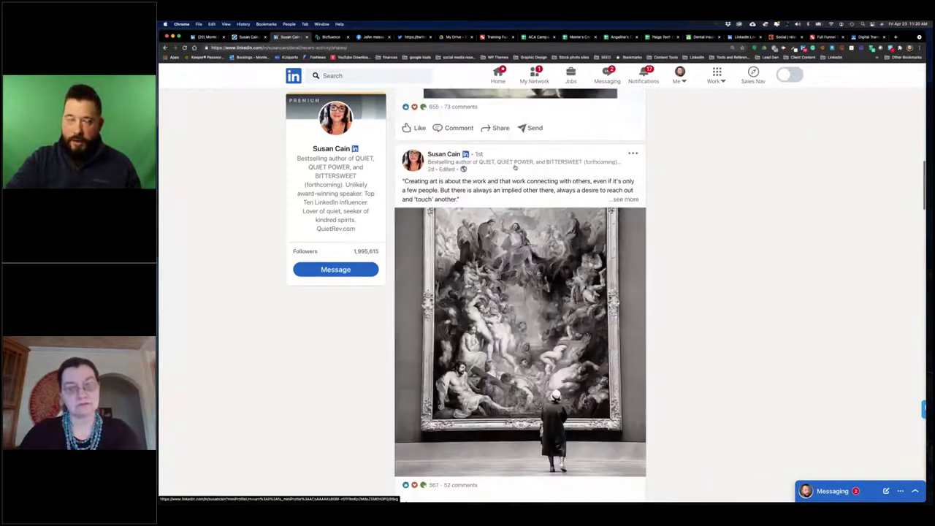
scroll(514, 168, "up", 10)
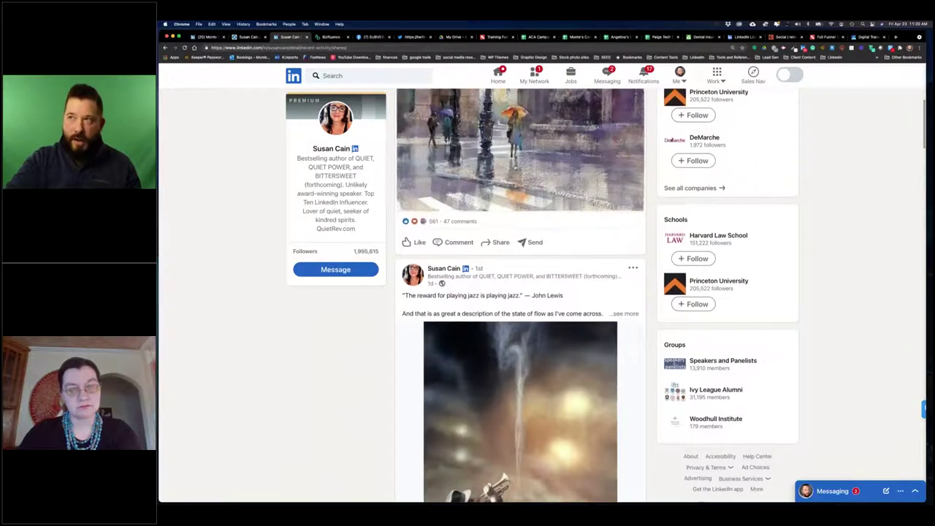
scroll(515, 166, "up", 6)
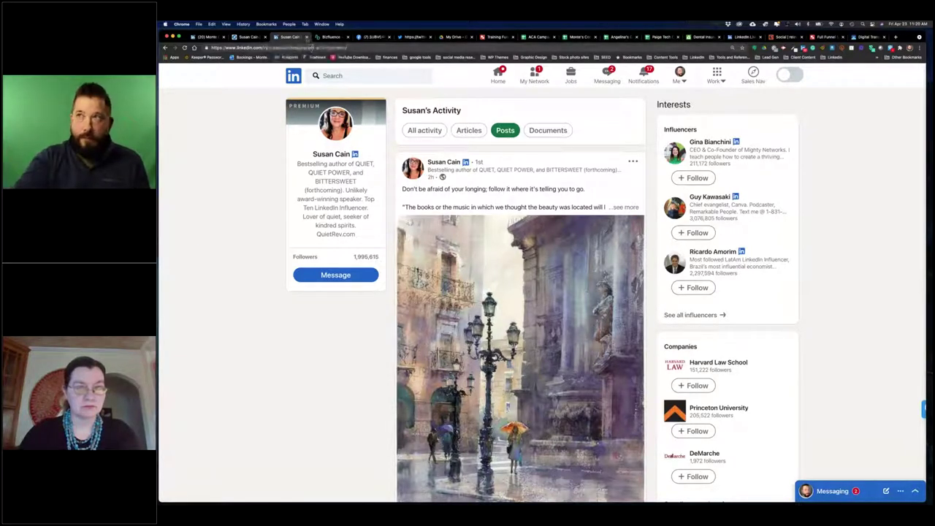
Step: Close the LinkedIn activity page and return to the overview of lead lists in Sales Navigator
key("ctrl+w")
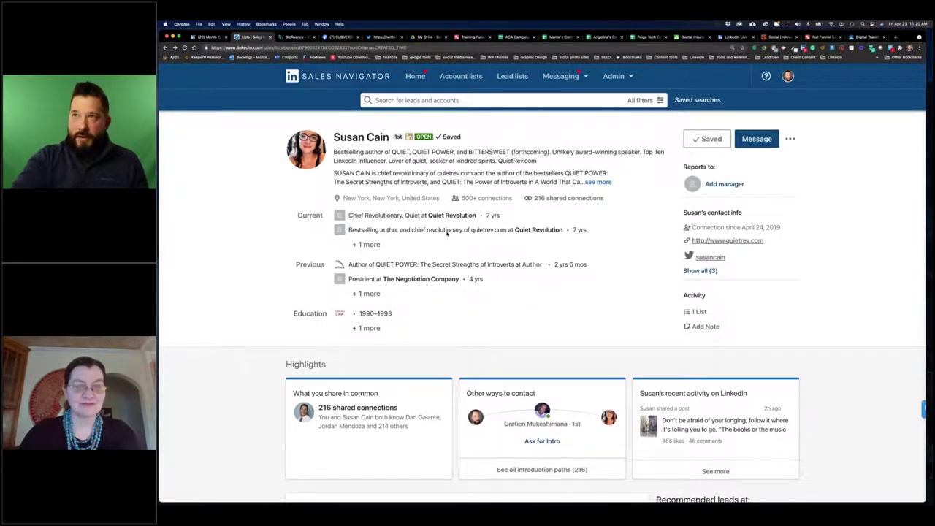
left_click(505, 76)
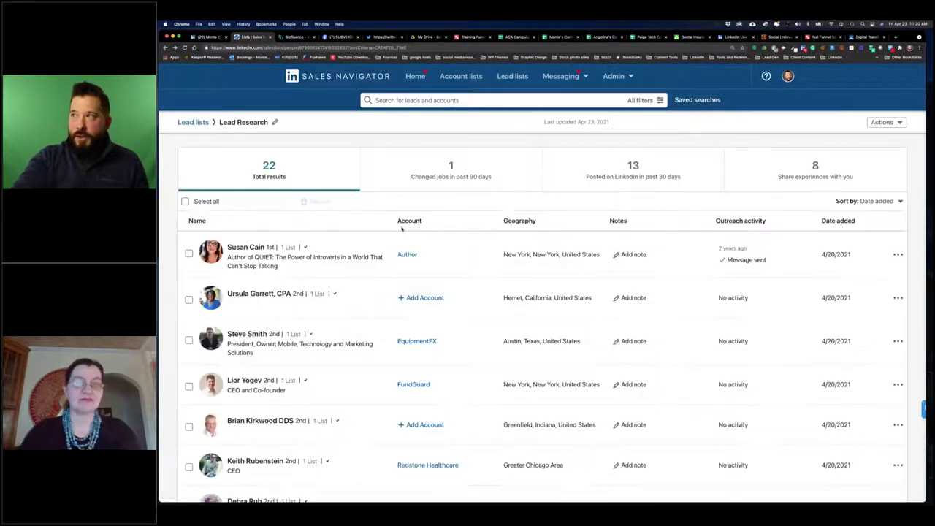
left_click(505, 76)
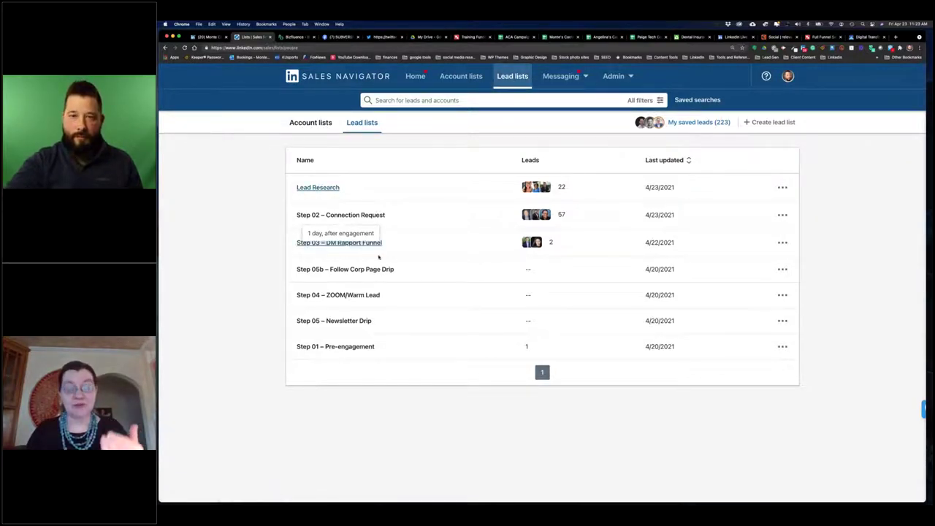
Step: Open the EquipmentFX president's profile from the Lead Research list and highlight its headline
left_click(351, 243)
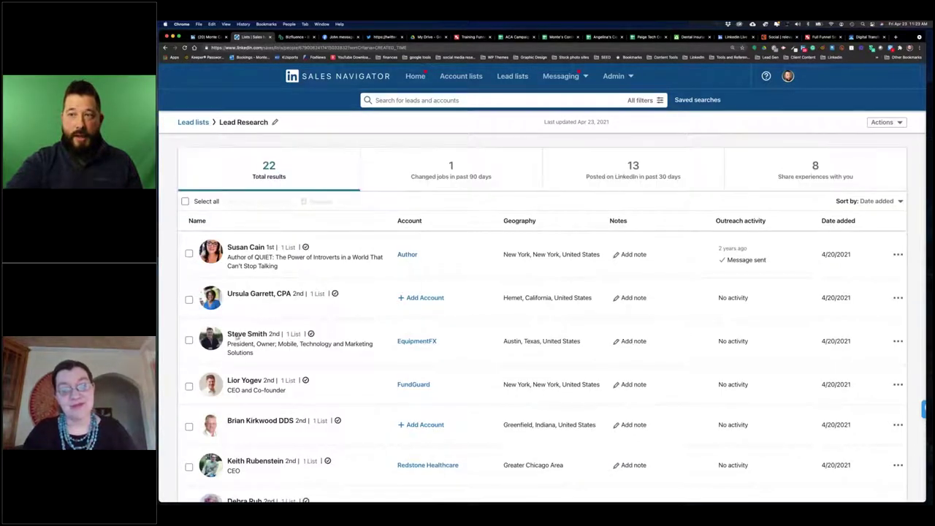
left_click(241, 334)
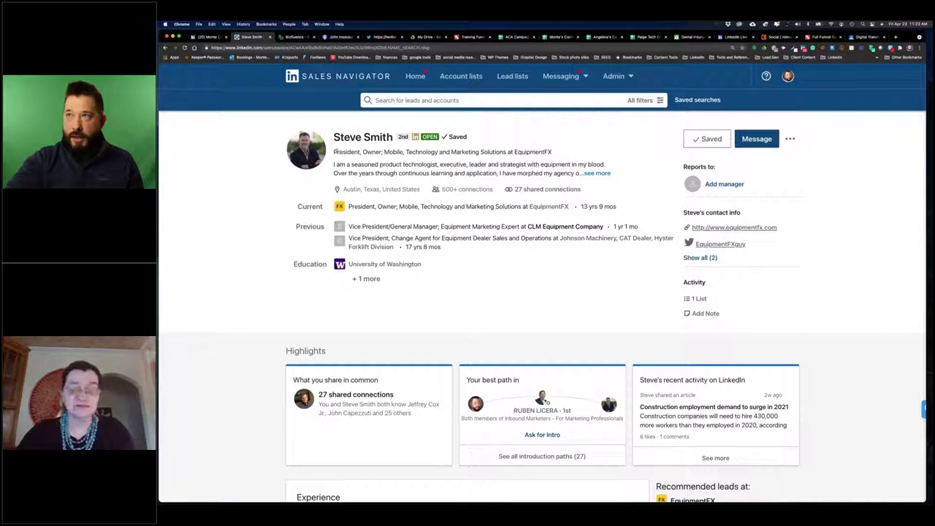
left_click_drag(339, 152, 494, 152)
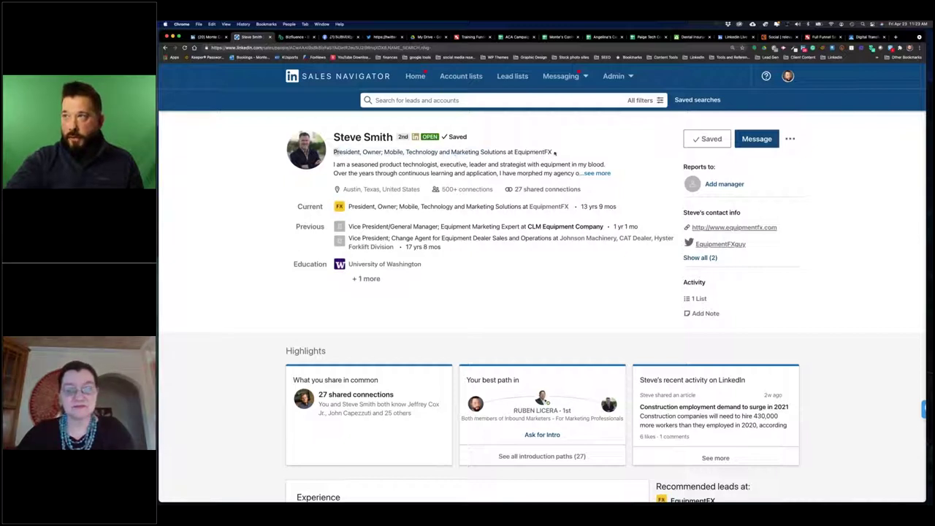
left_click_drag(339, 152, 555, 153)
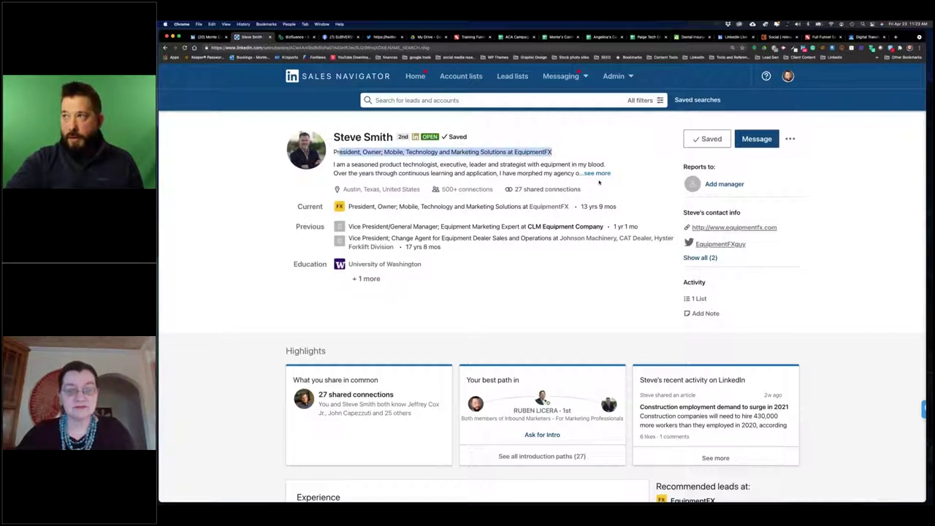
Step: Open the EquipmentFX president's profile on LinkedIn.com and highlight the summary text in its About section
left_click(790, 139)
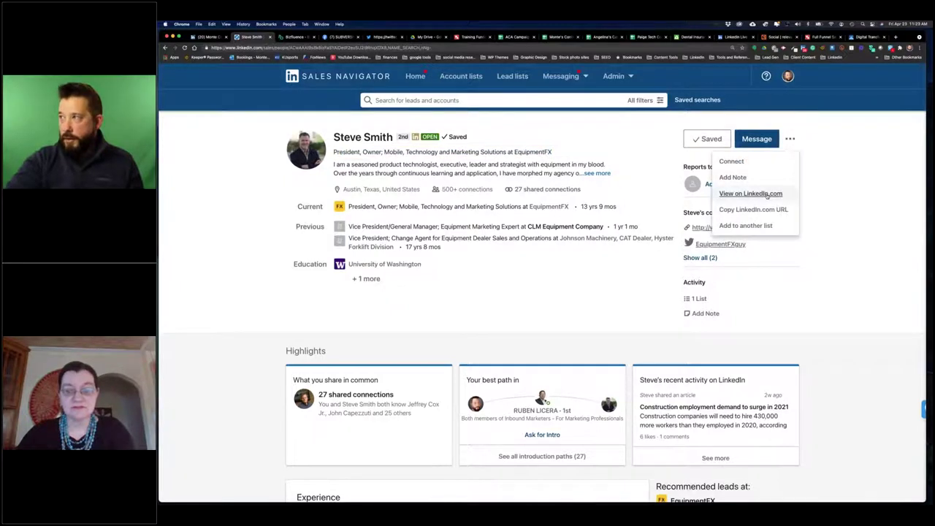
left_click(753, 193)
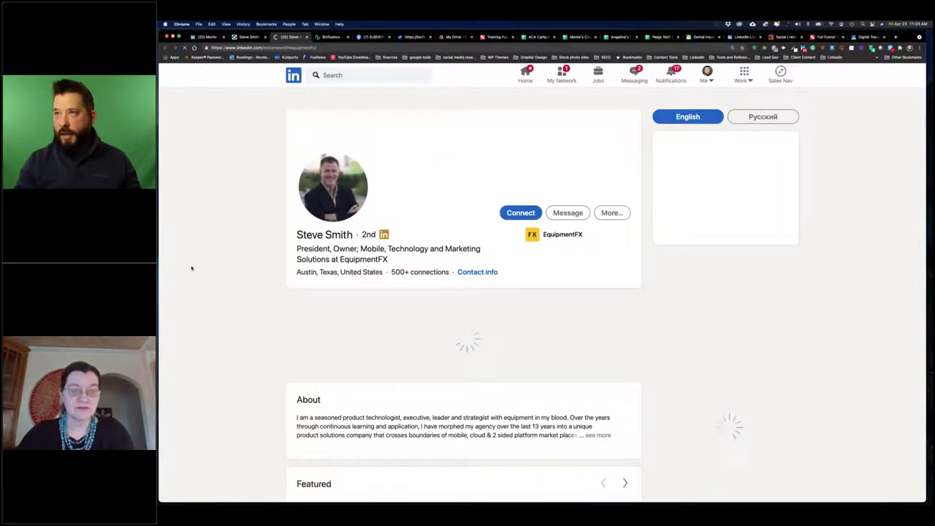
scroll(192, 269, "down", 3)
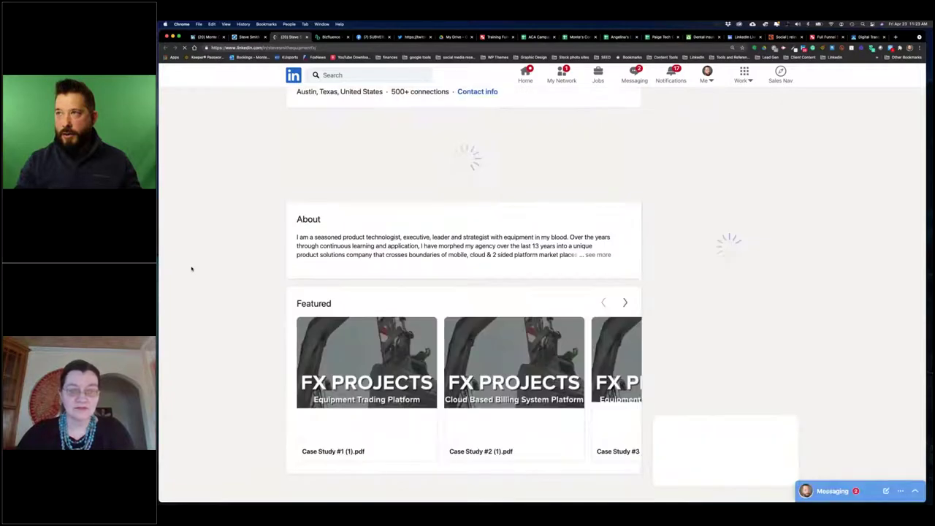
scroll(192, 269, "down", 1)
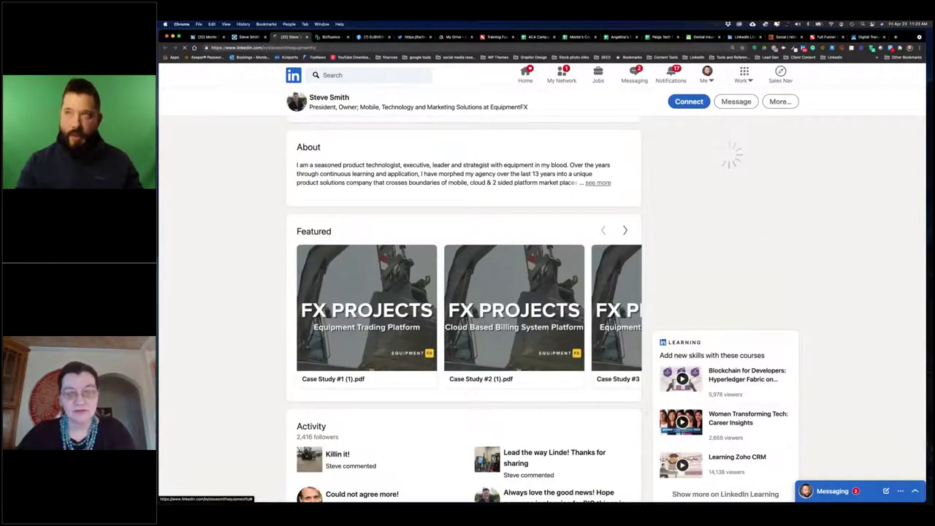
left_click_drag(613, 183, 220, 219)
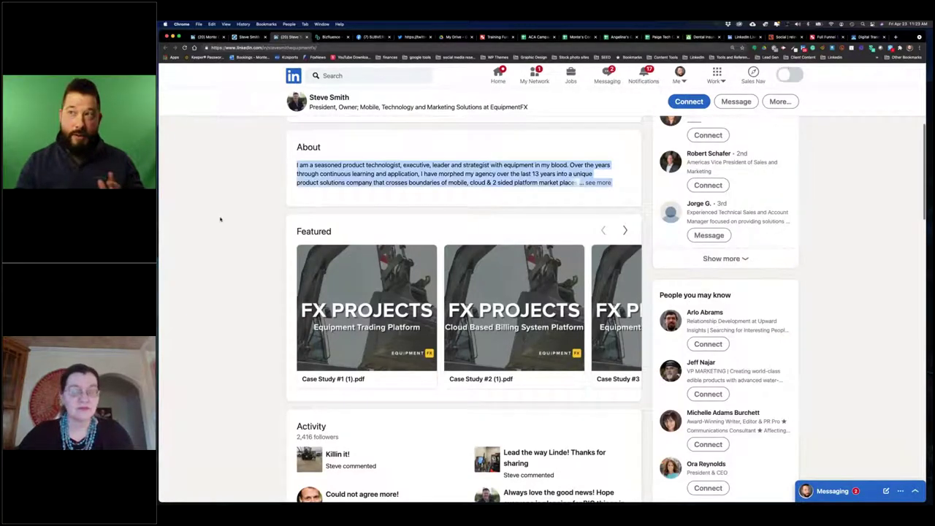
left_click(241, 219)
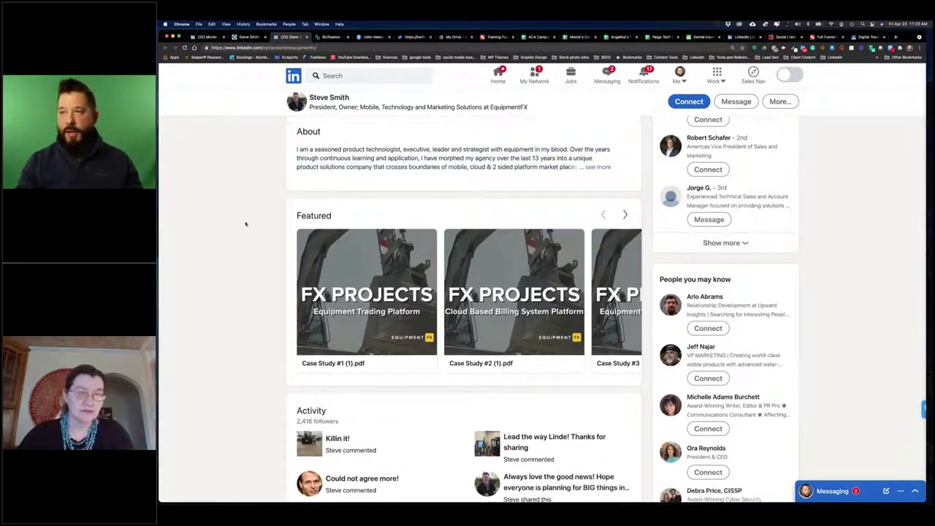
Step: Open the lead's full activity from the LinkedIn profile and look through the recent posts the lead has engaged with
scroll(244, 221, "down", 1)
scroll(375, 312, "down", 3)
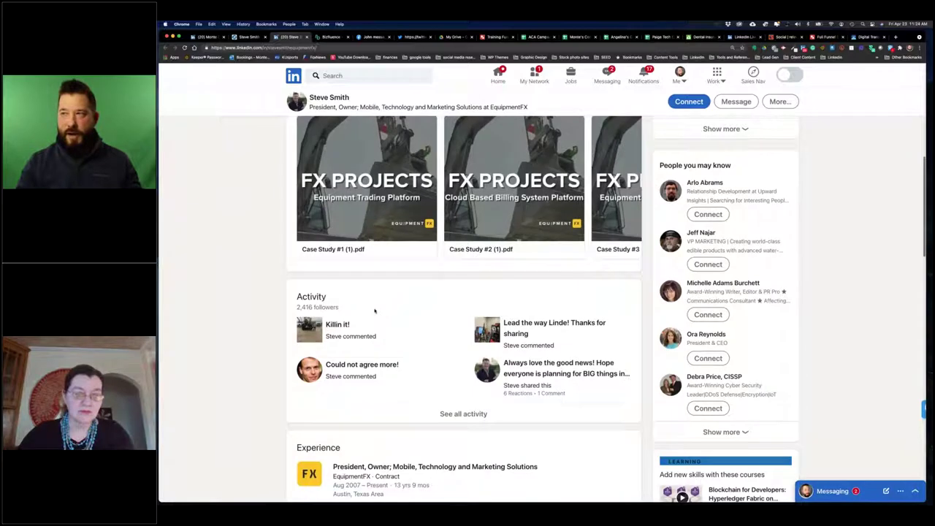
scroll(375, 312, "down", 1)
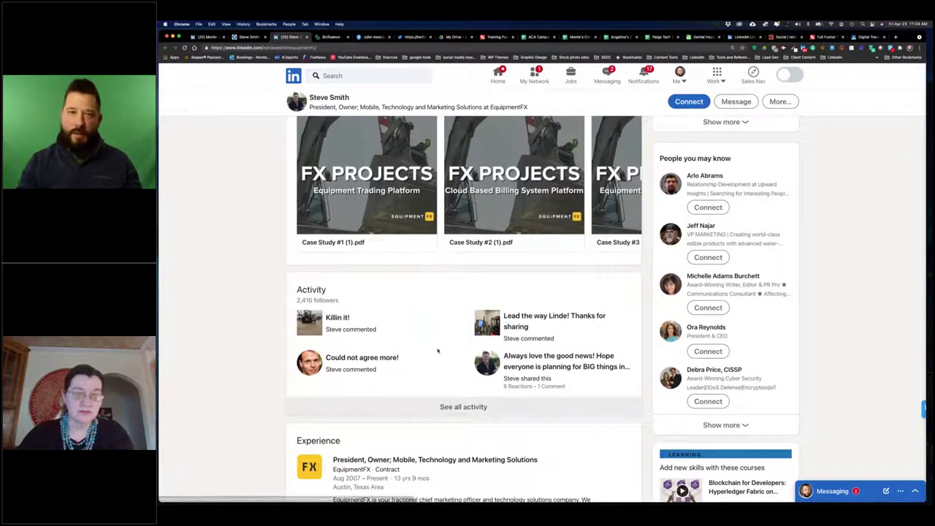
scroll(463, 347, "down", 15)
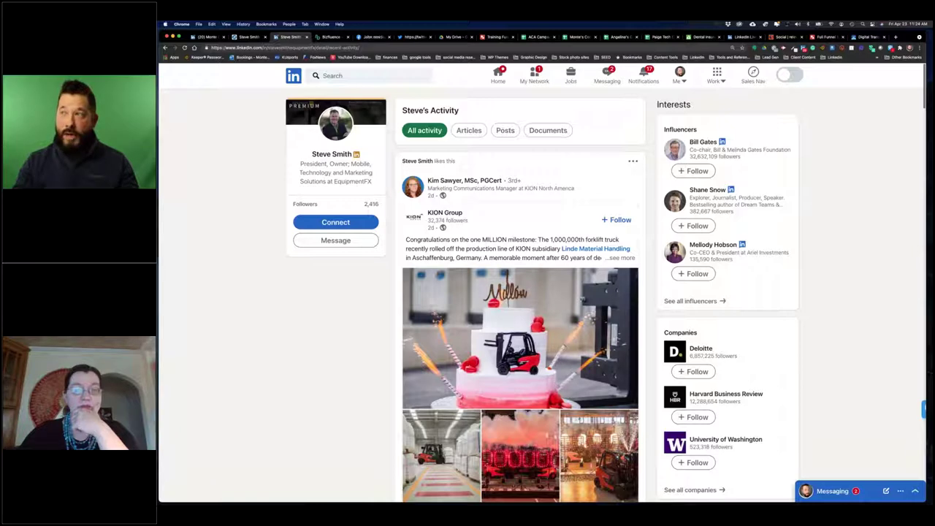
scroll(478, 296, "down", 5)
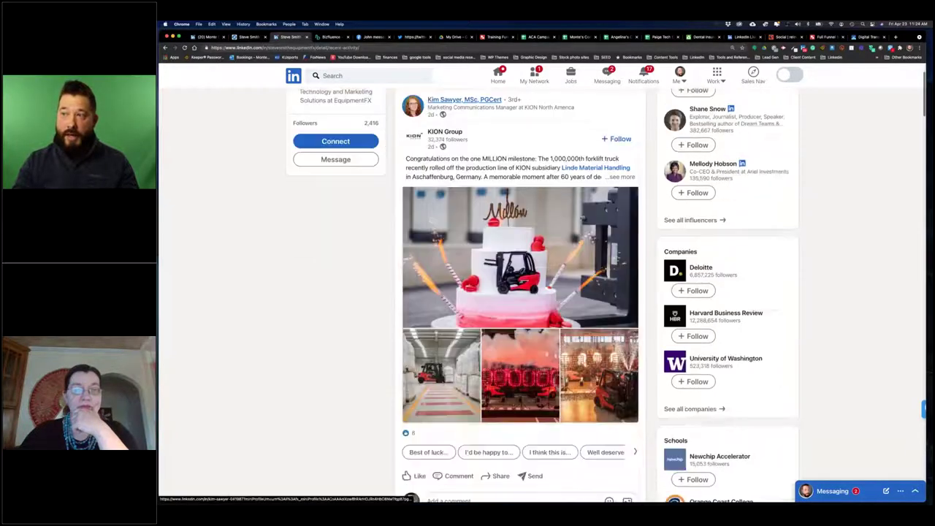
scroll(520, 295, "down", 10)
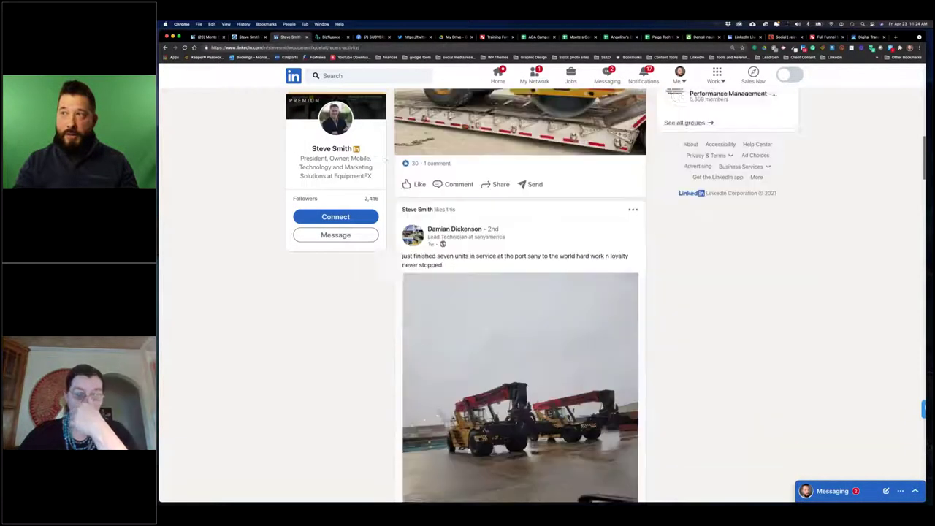
scroll(520, 295, "up", 3)
scroll(521, 295, "down", 3)
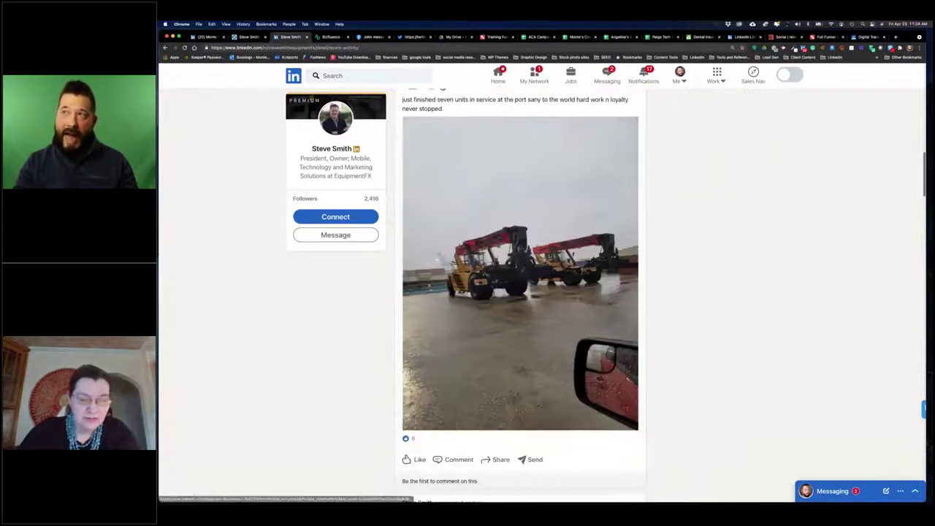
scroll(520, 296, "up", 15)
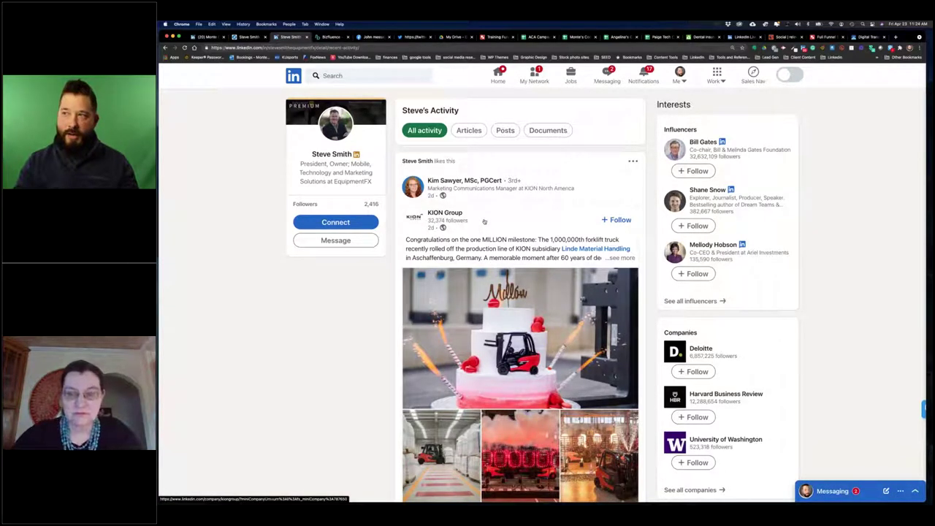
scroll(484, 222, "down", 2)
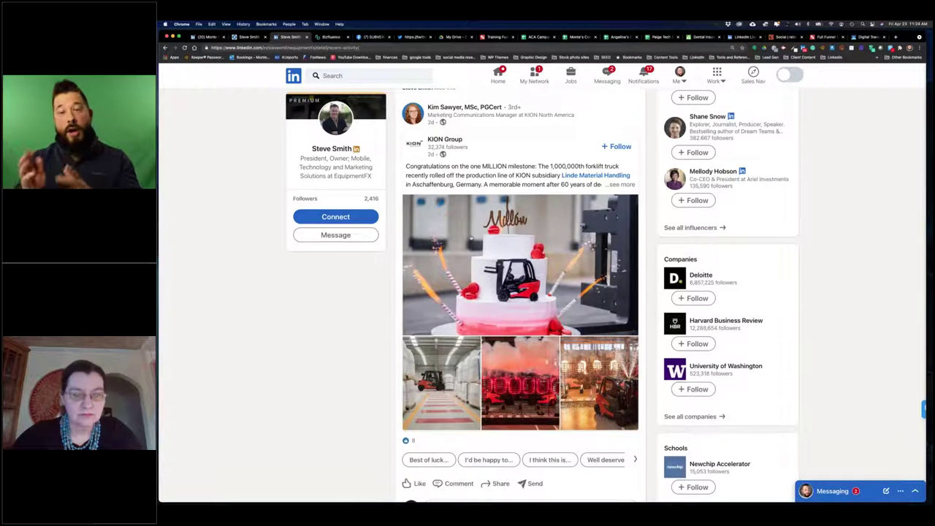